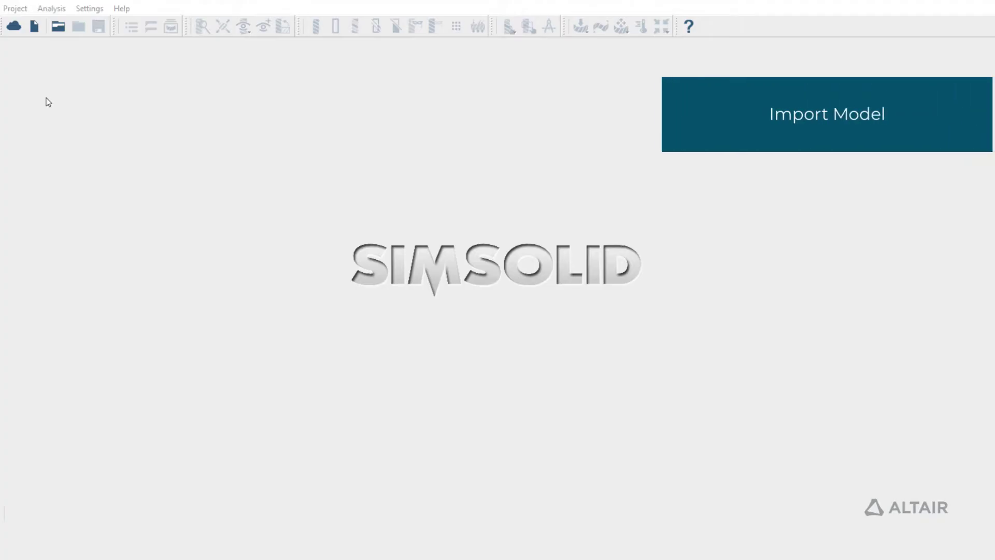
Import Quadcopter.x_b and create automatic connections with the default gap and penetration tolerances.
click(34, 26)
double_click(157, 111)
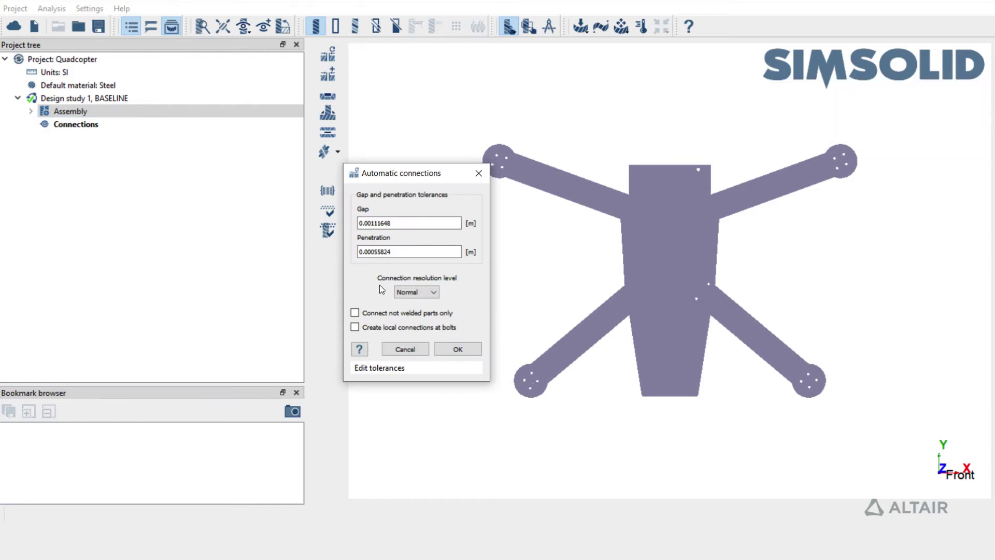
drag(651, 433, 730, 360)
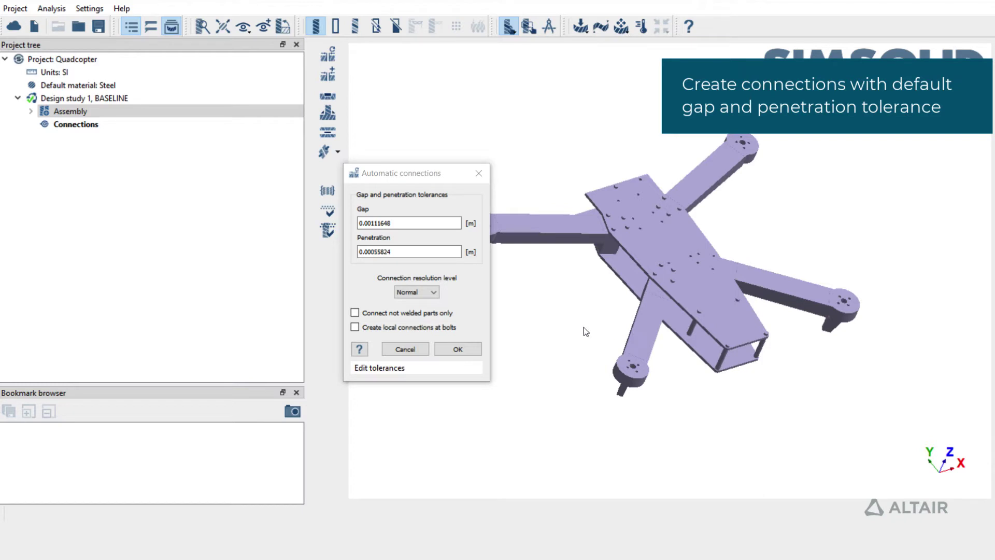
click(468, 351)
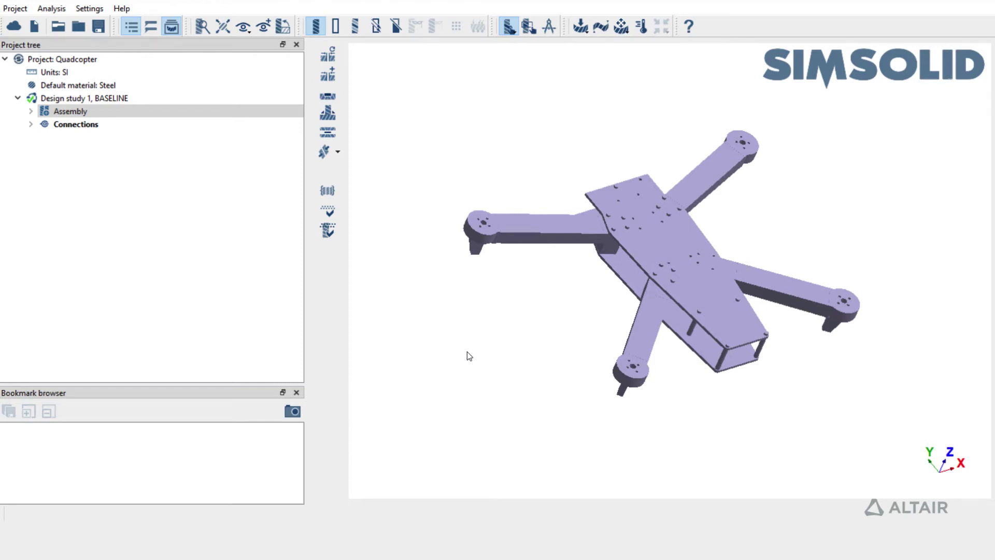
click(334, 196)
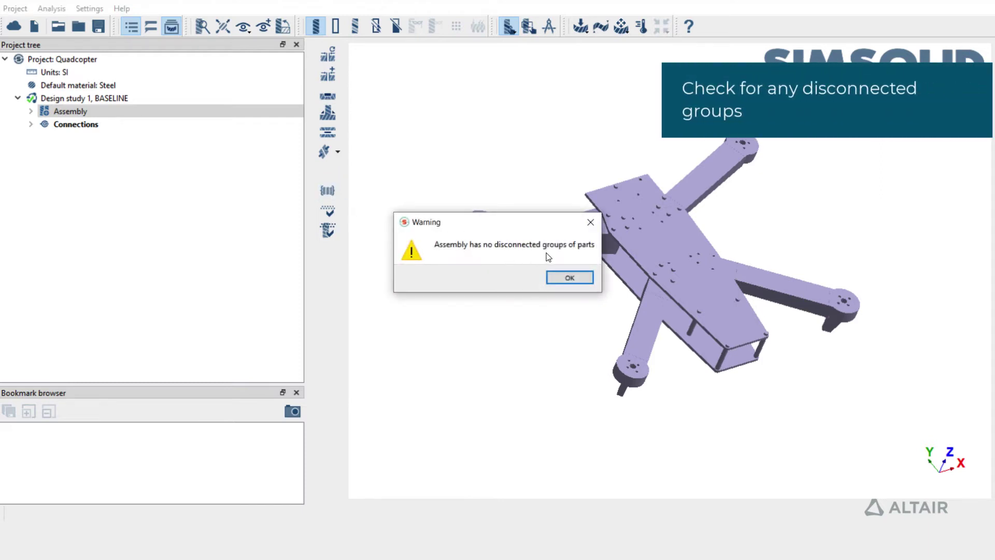
click(584, 279)
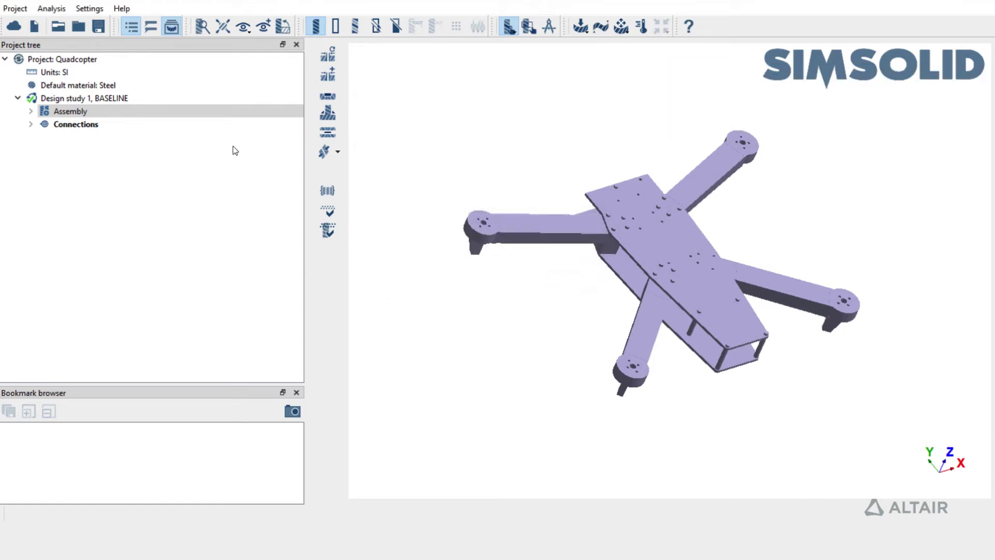
Apply Generic Materials Aluminum to every part of the assembly.
click(103, 112)
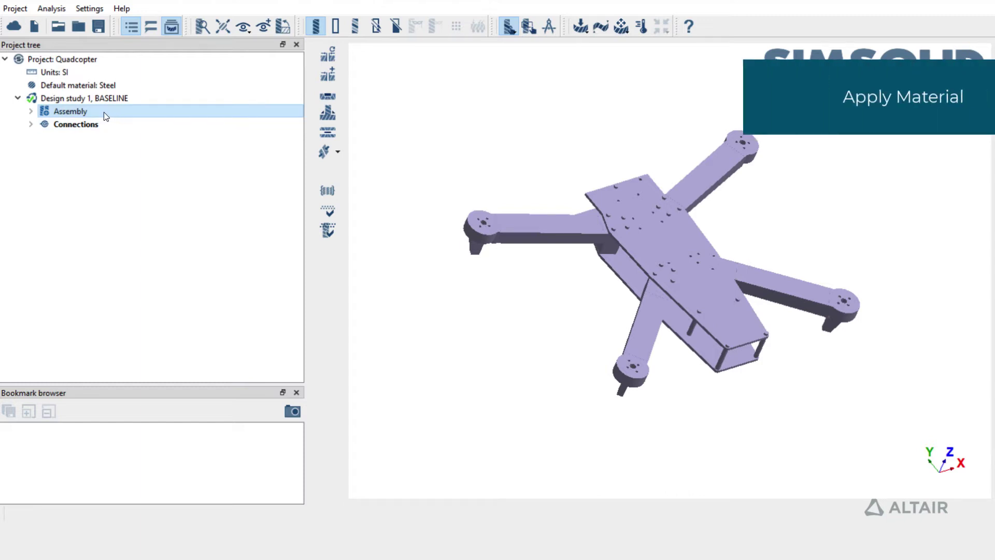
click(31, 112)
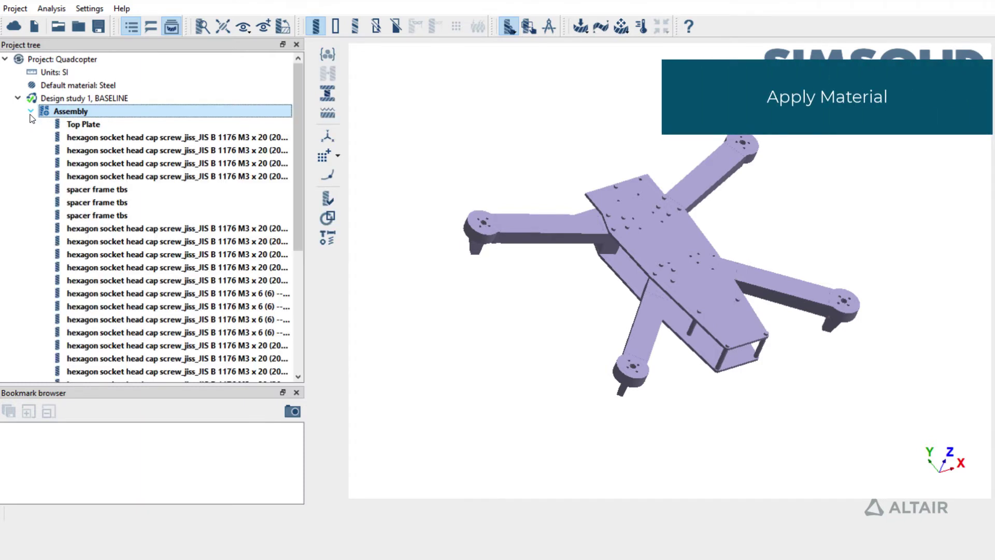
click(330, 51)
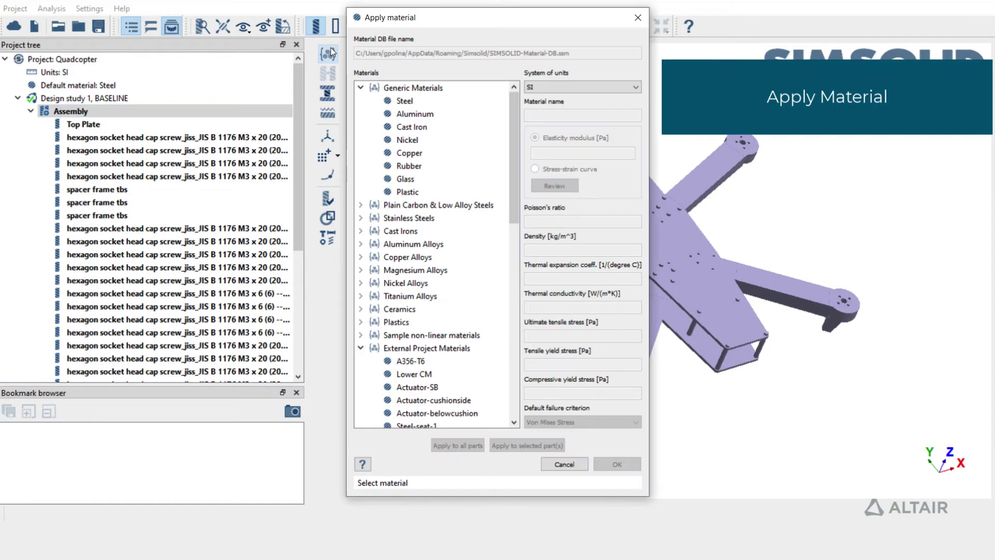
click(414, 115)
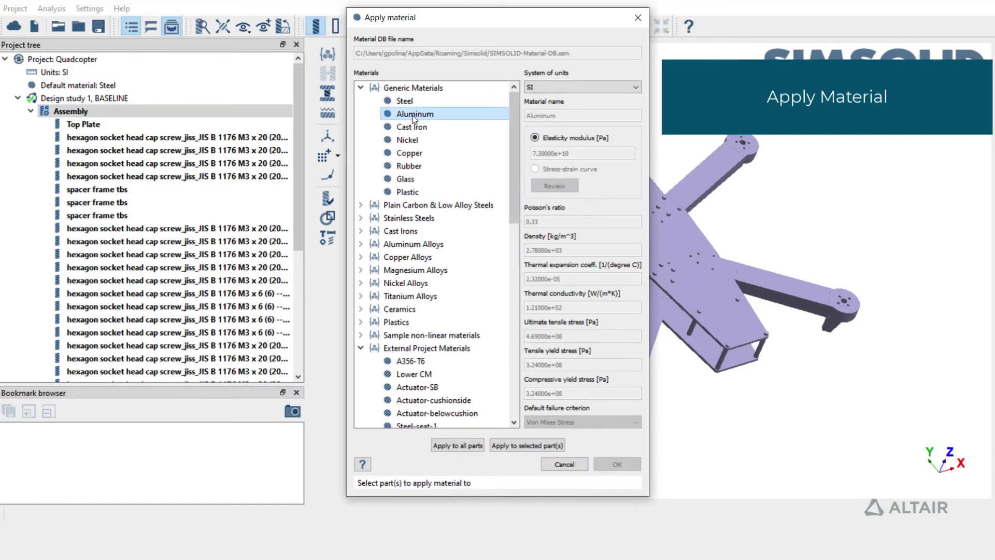
click(458, 445)
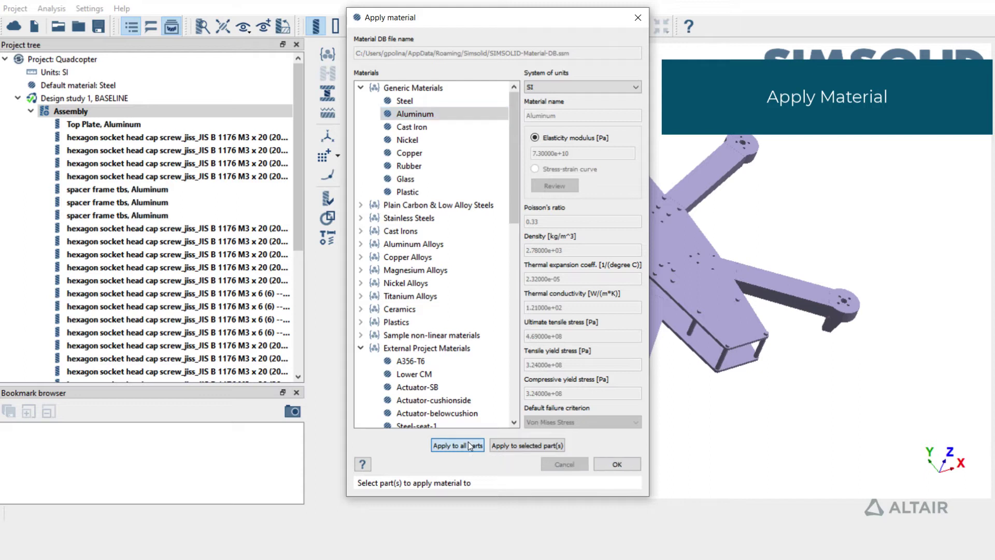
click(619, 463)
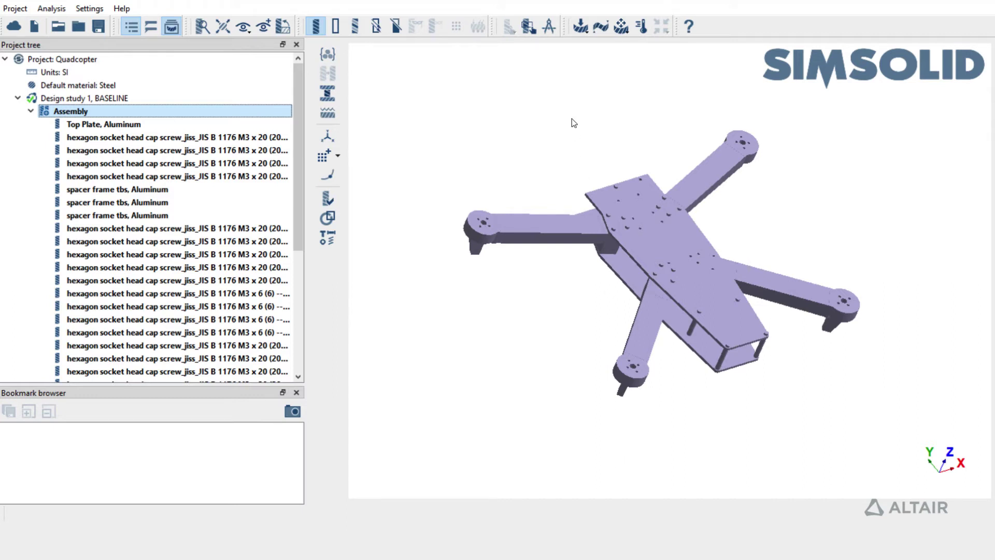
Create a Modal 1 analysis set to find 15 modes.
click(602, 29)
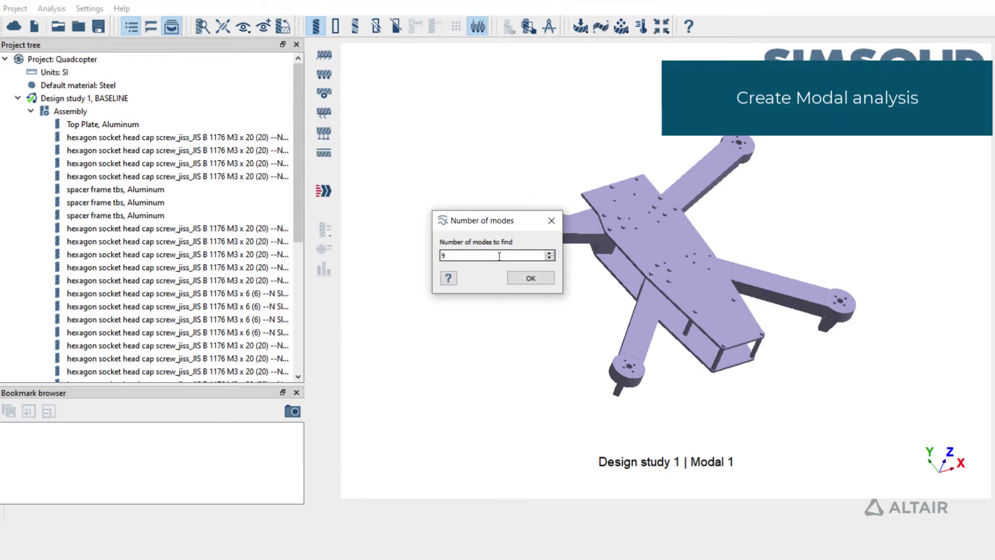
text(15)
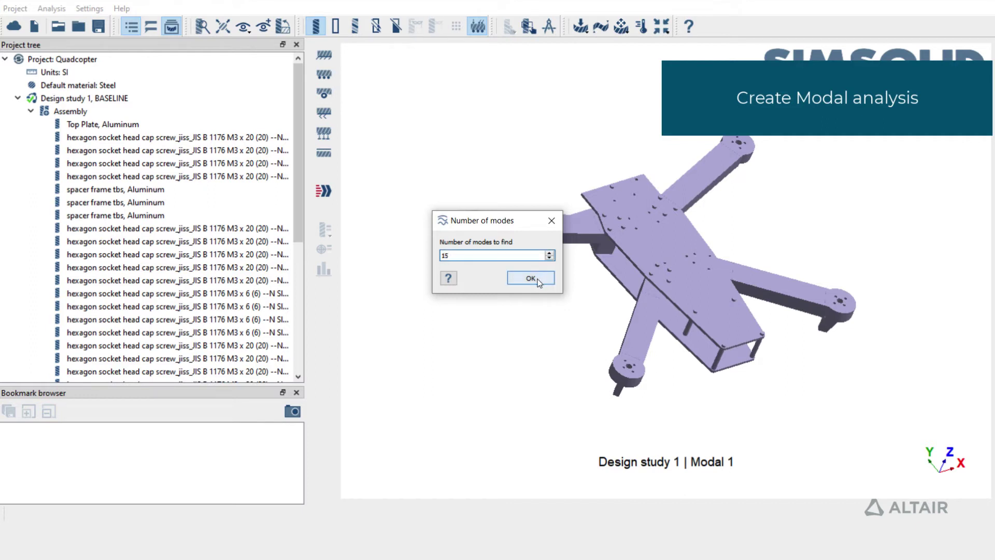
click(530, 278)
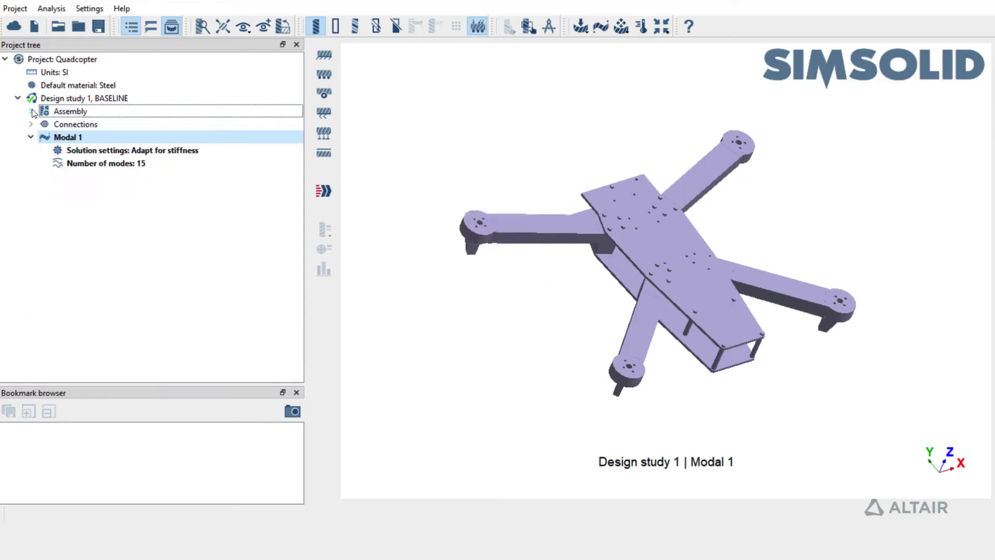
click(116, 167)
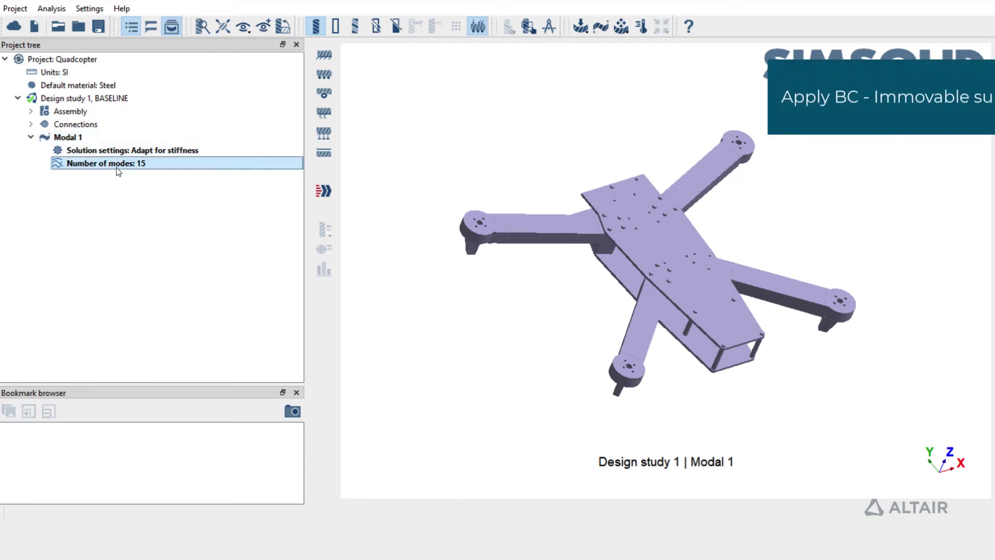
Fix the end faces of the left, top, right and bottom arms with an Immovable support.
click(329, 54)
right_drag(605, 283, 546, 277)
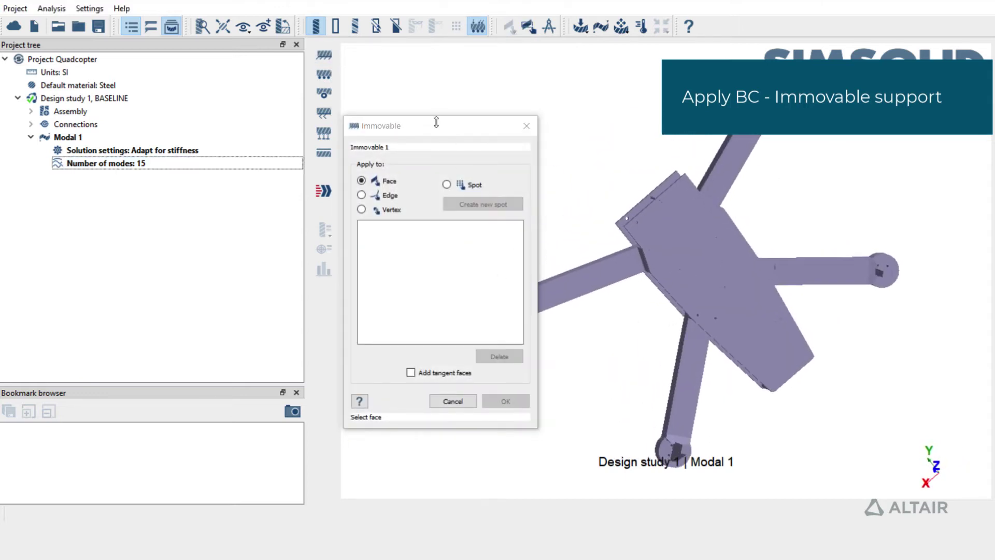
drag(437, 122, 361, 122)
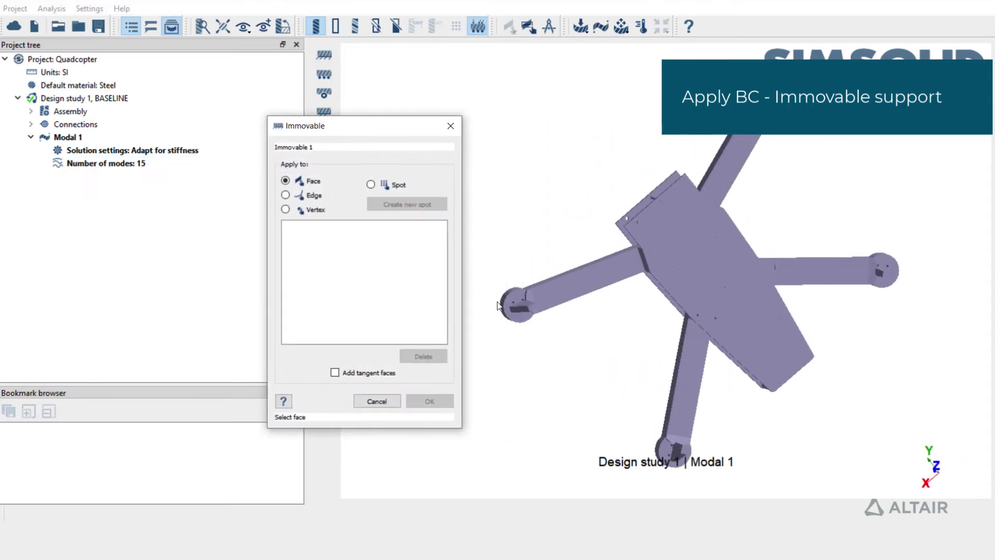
click(535, 311)
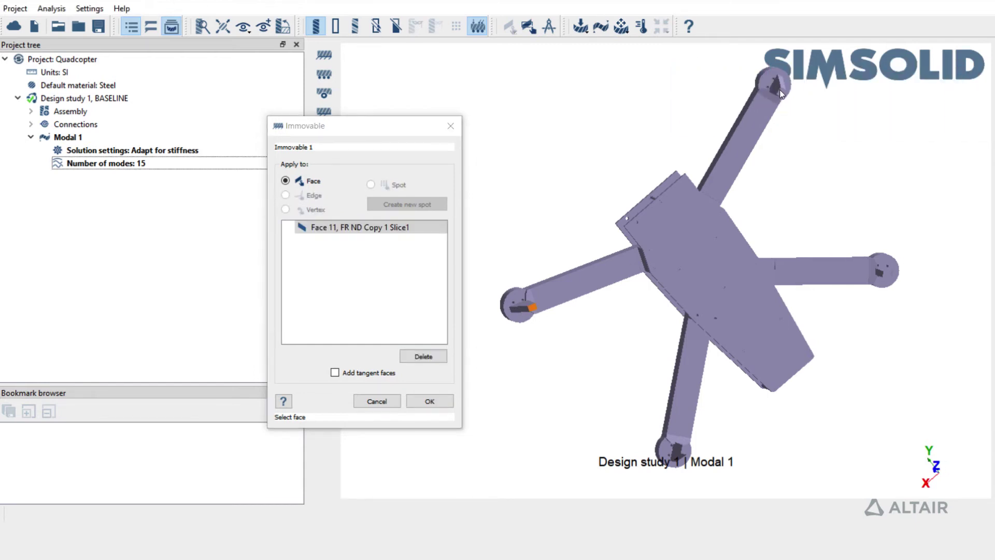
click(781, 92)
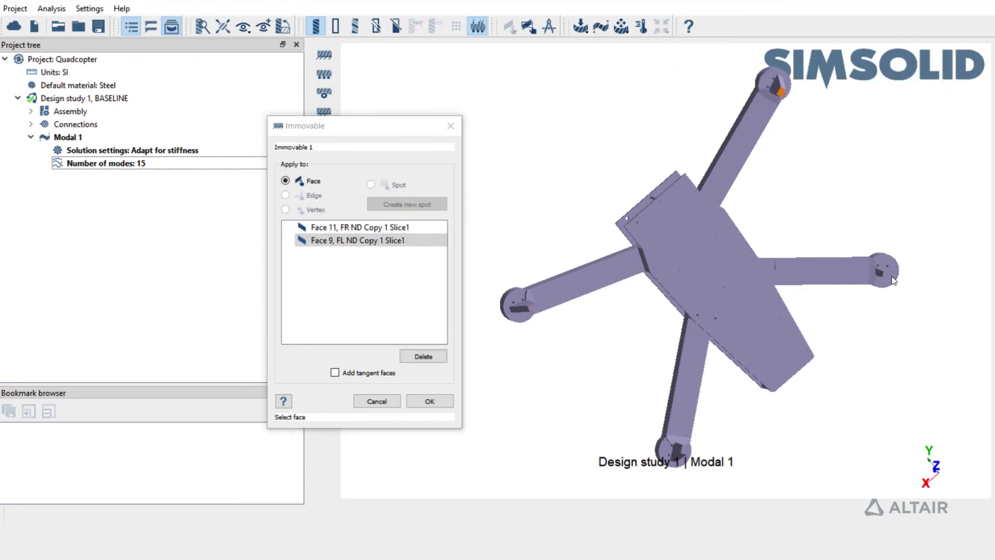
click(888, 273)
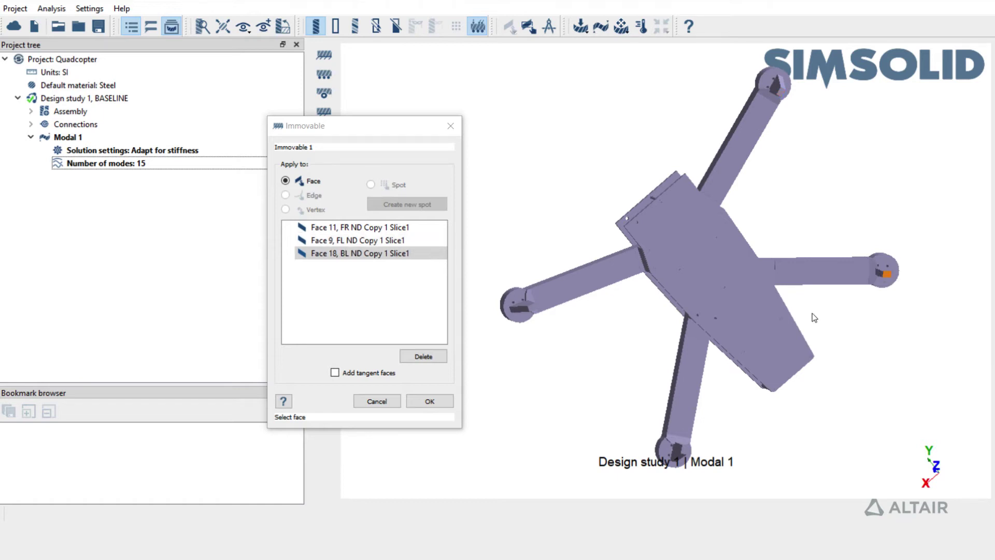
click(686, 451)
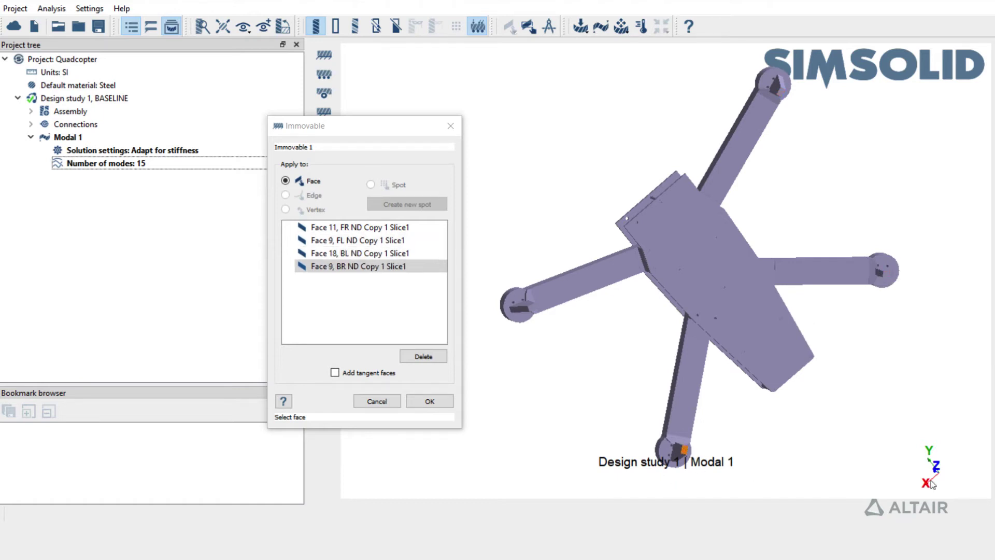
click(430, 402)
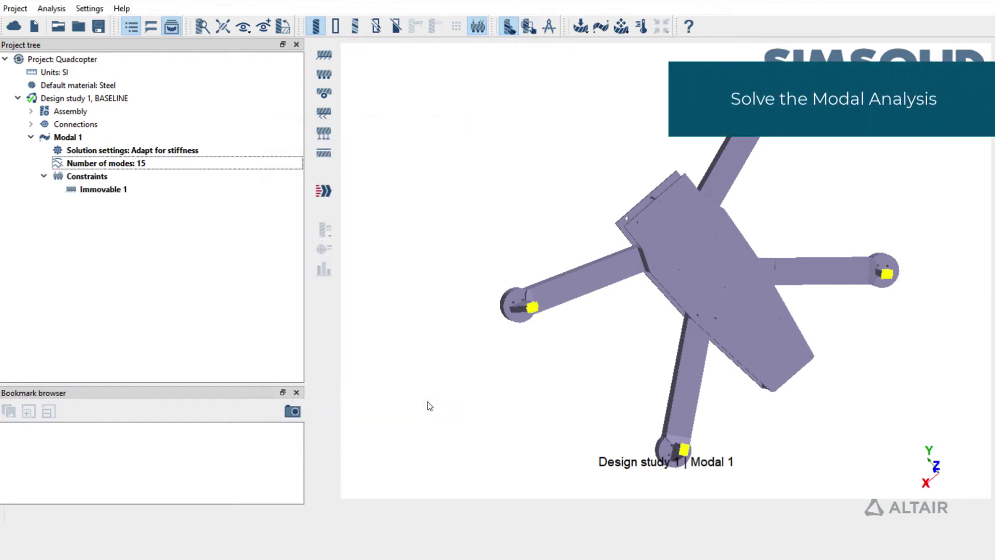
Solve Modal 1 and view the Result's solution info.
click(324, 191)
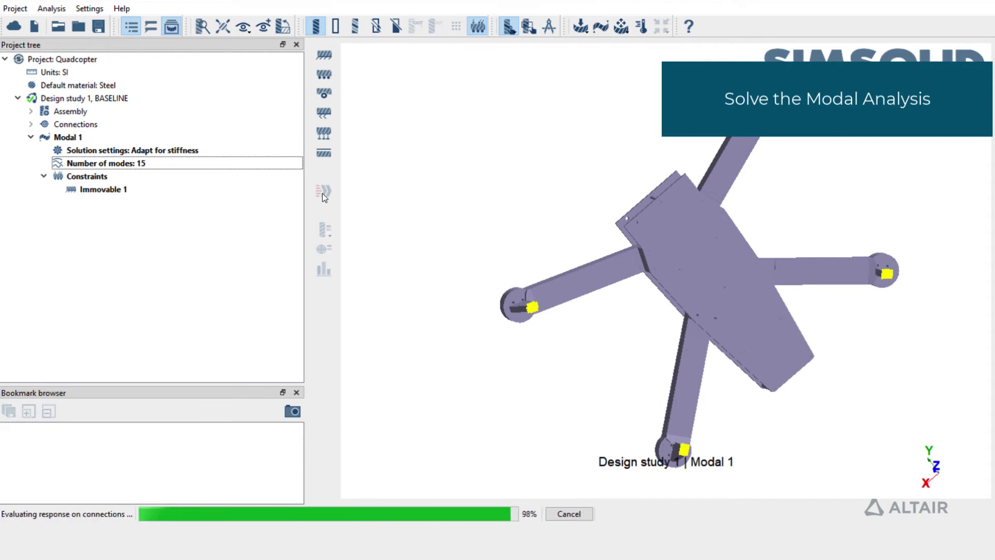
click(191, 202)
right_click(191, 202)
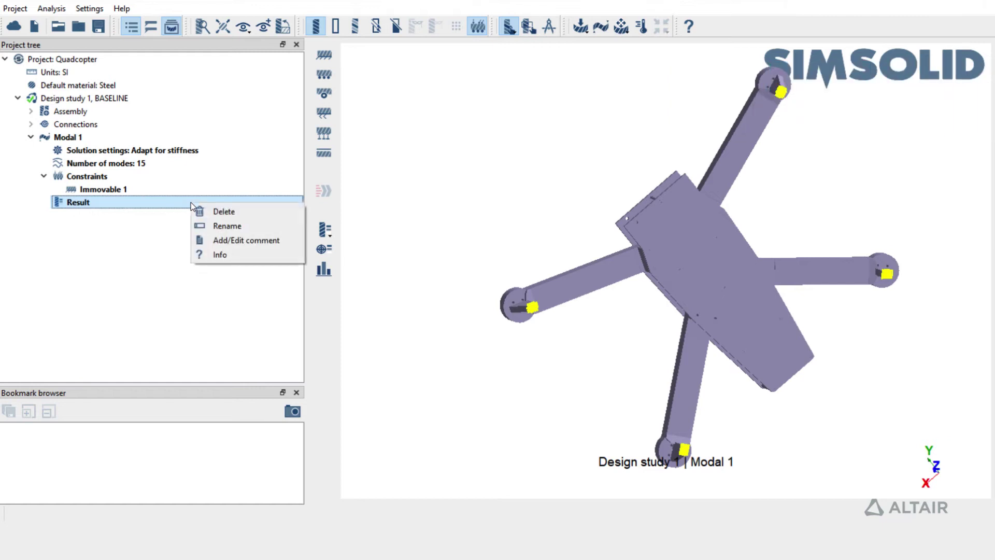
click(237, 258)
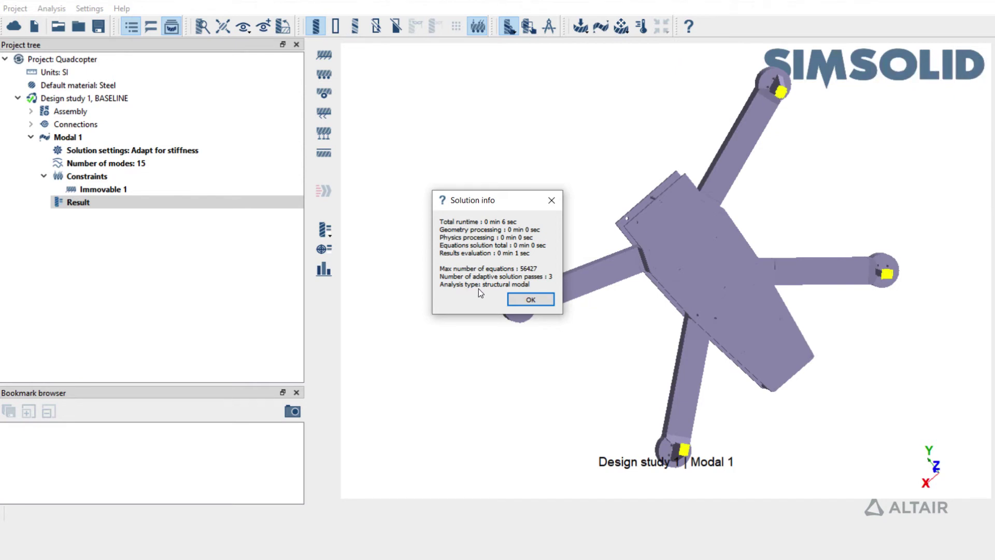
Close the solution info and plot displacement magnitude on a tilted 3-D view of the frame.
click(531, 299)
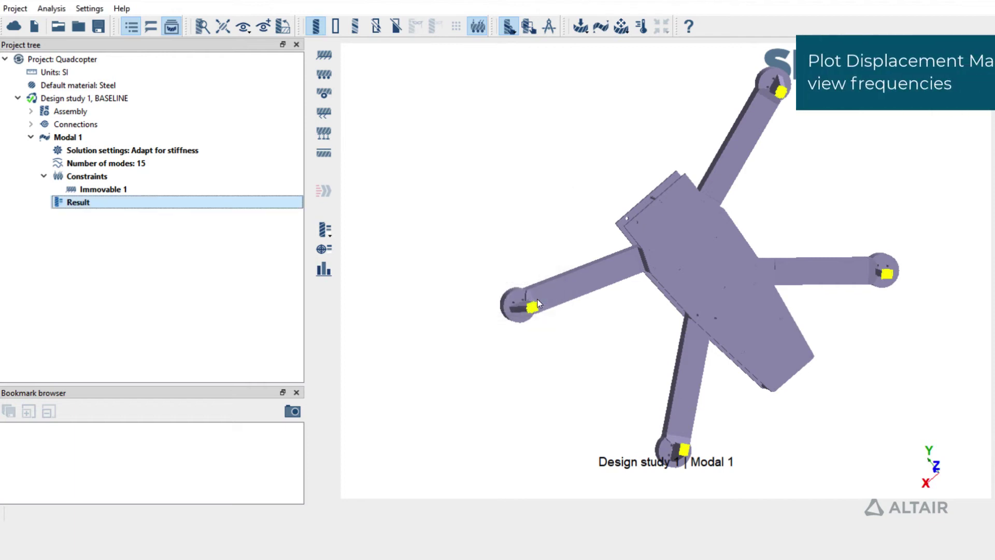
click(327, 228)
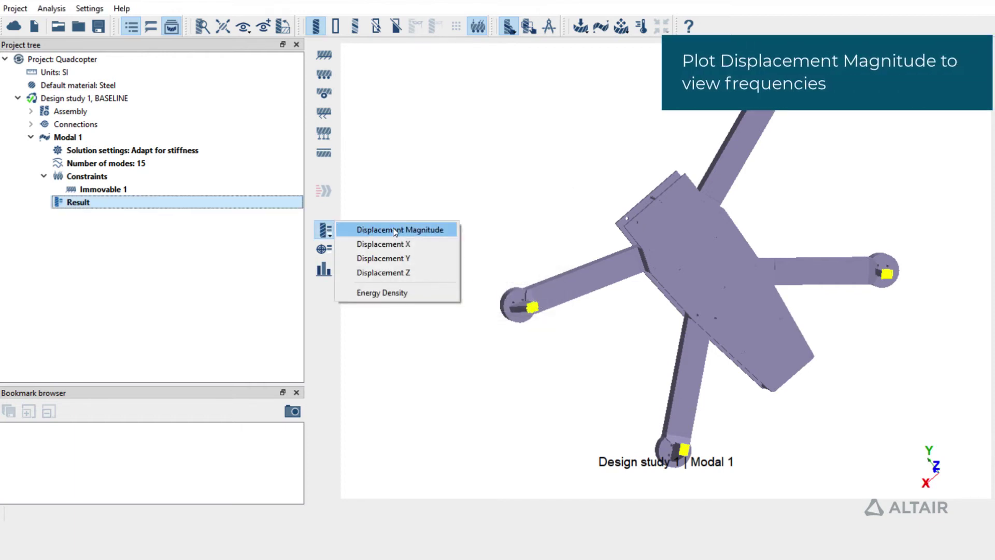
click(396, 230)
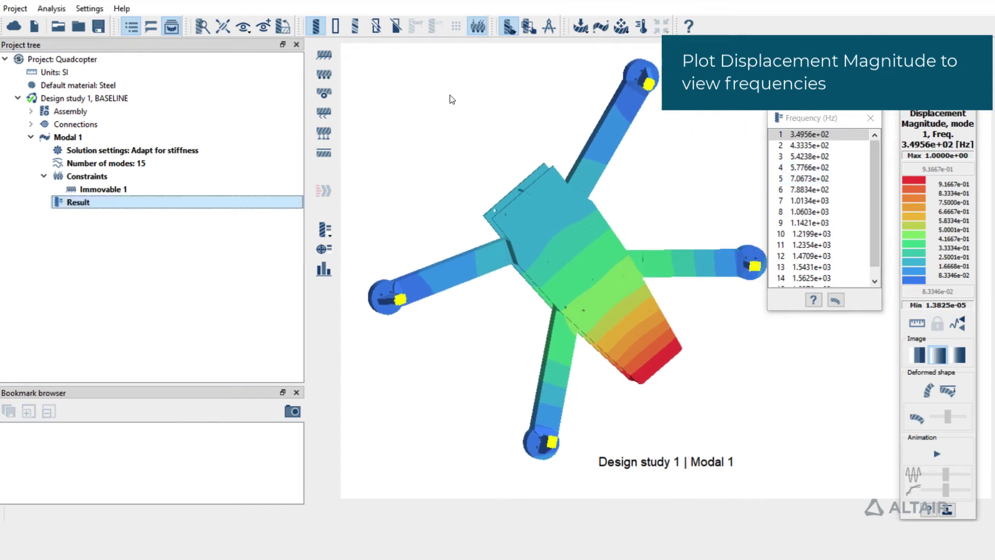
drag(505, 108, 727, 245)
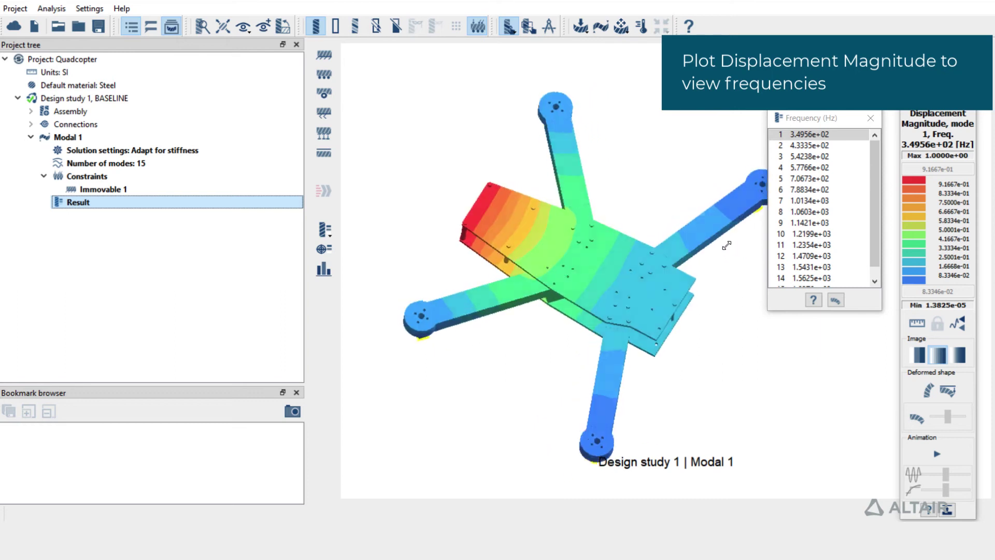
Animate the mode shapes, step through modes 2 to 7, then close the contour plot.
click(937, 453)
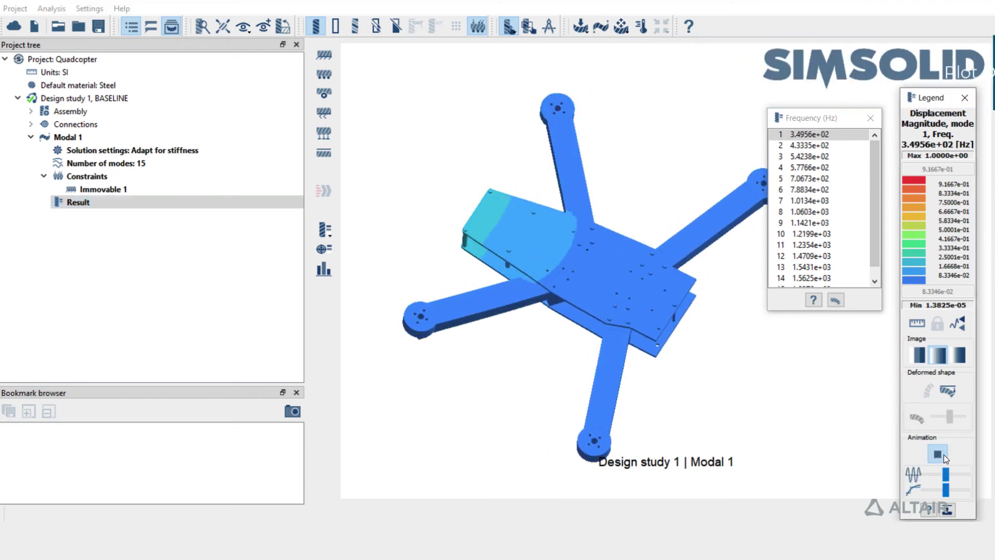
click(810, 145)
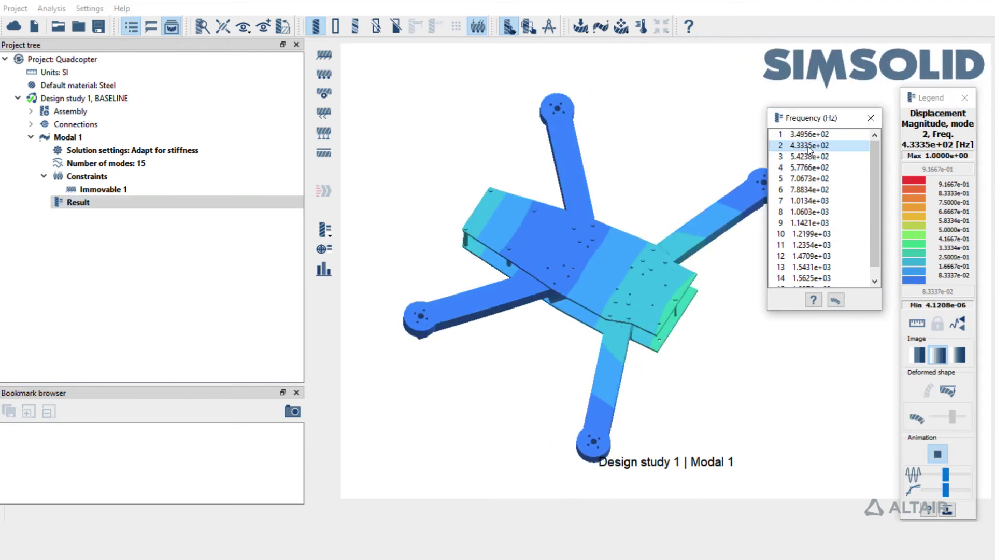
click(810, 156)
click(810, 167)
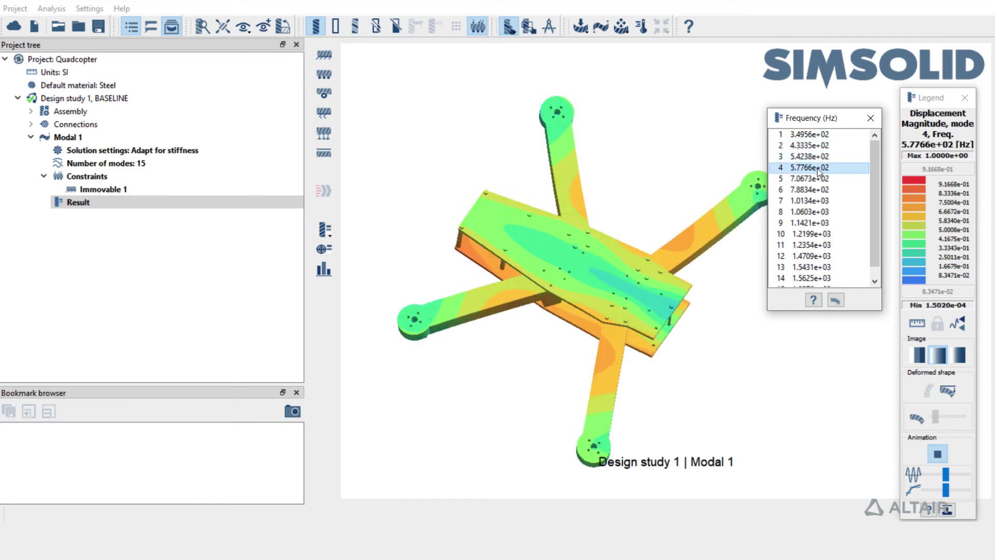
click(822, 178)
click(821, 189)
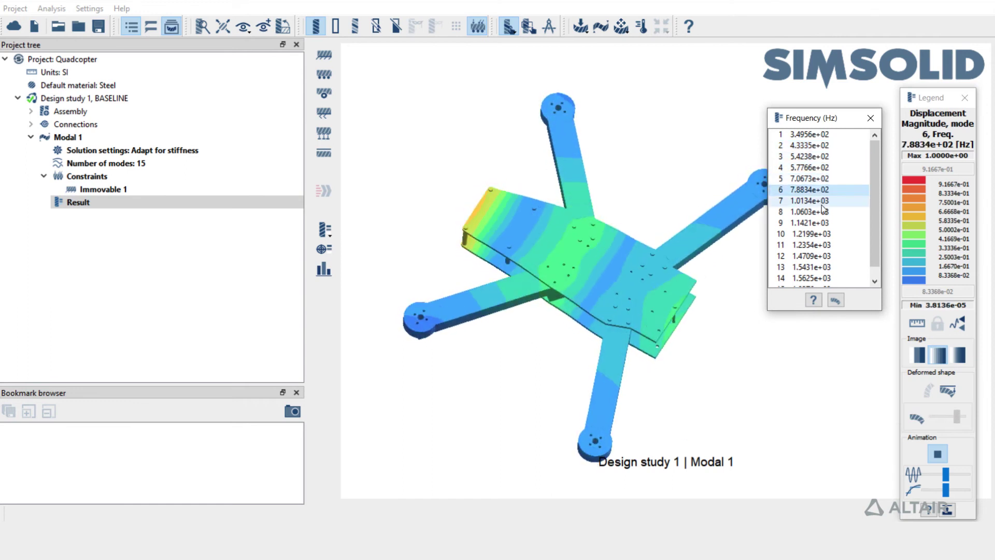
click(822, 201)
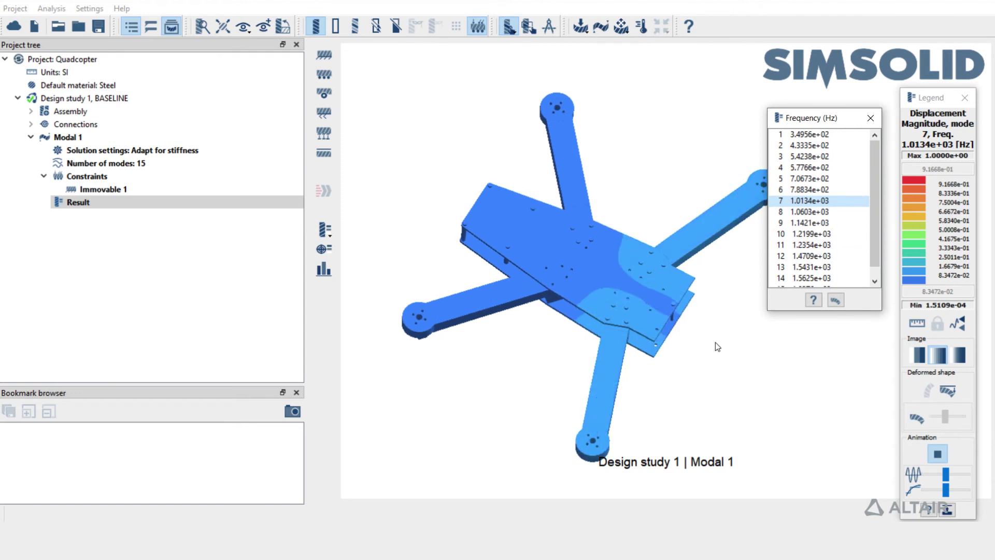
click(962, 96)
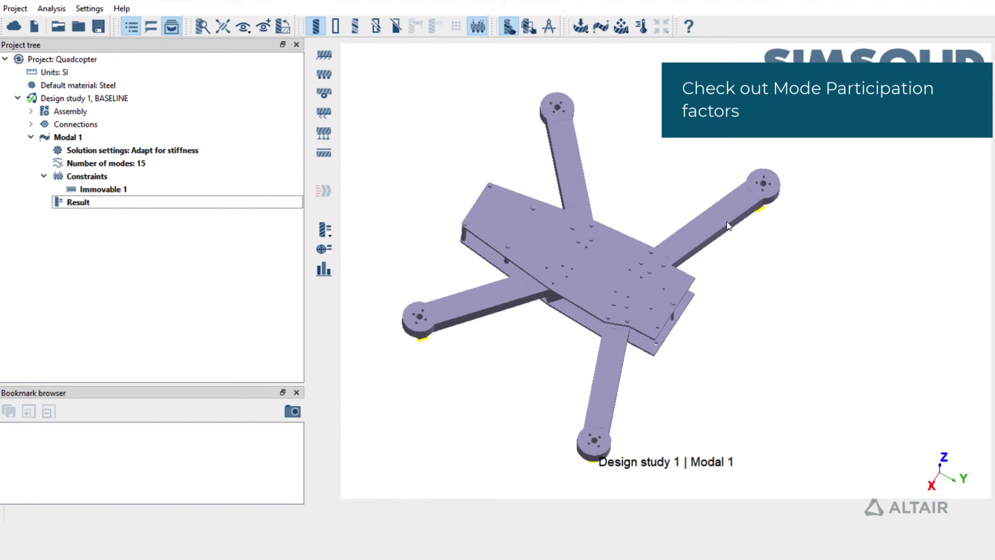
Open an enlarged participation factors table, check effective and cumulative mass, then return to factors.
click(322, 269)
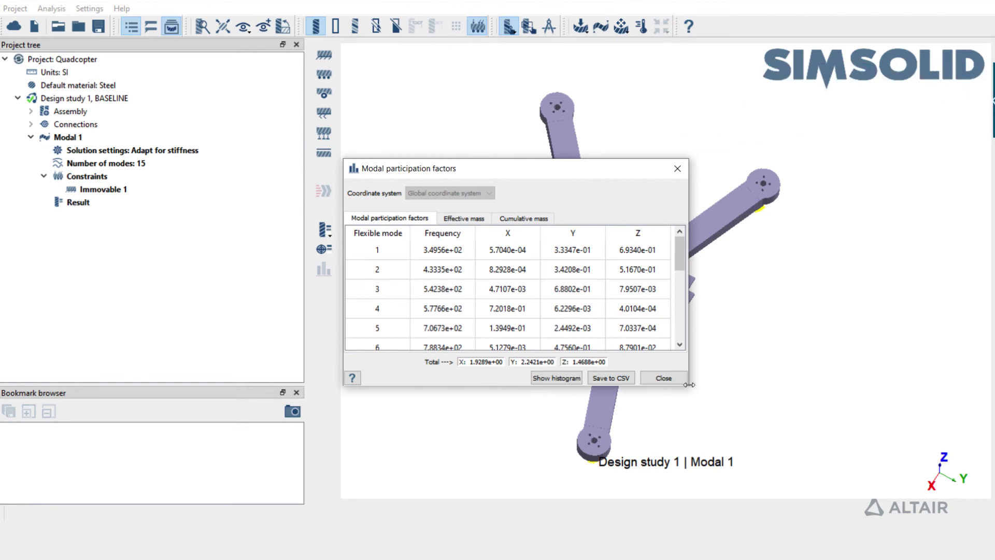
drag(689, 384, 892, 513)
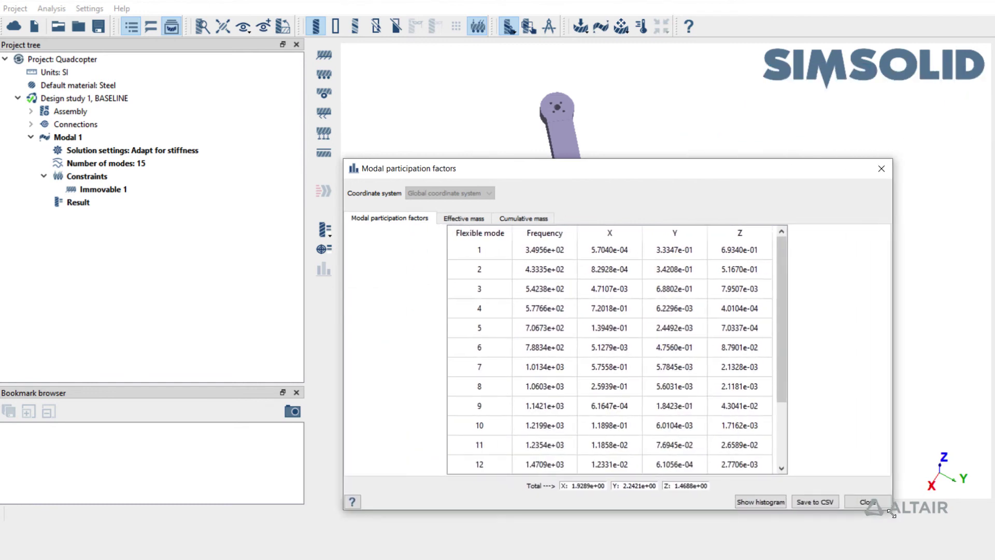
drag(611, 174, 563, 87)
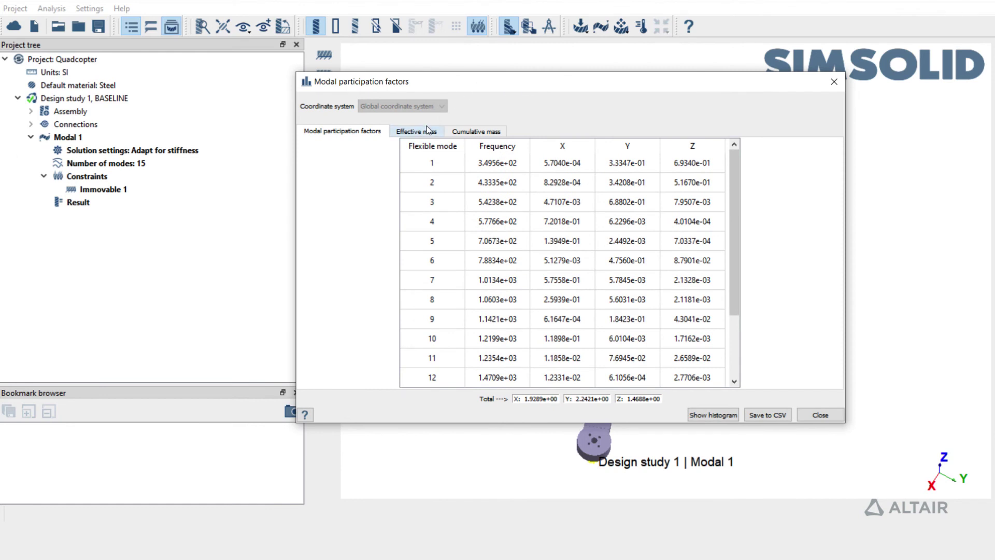
click(425, 132)
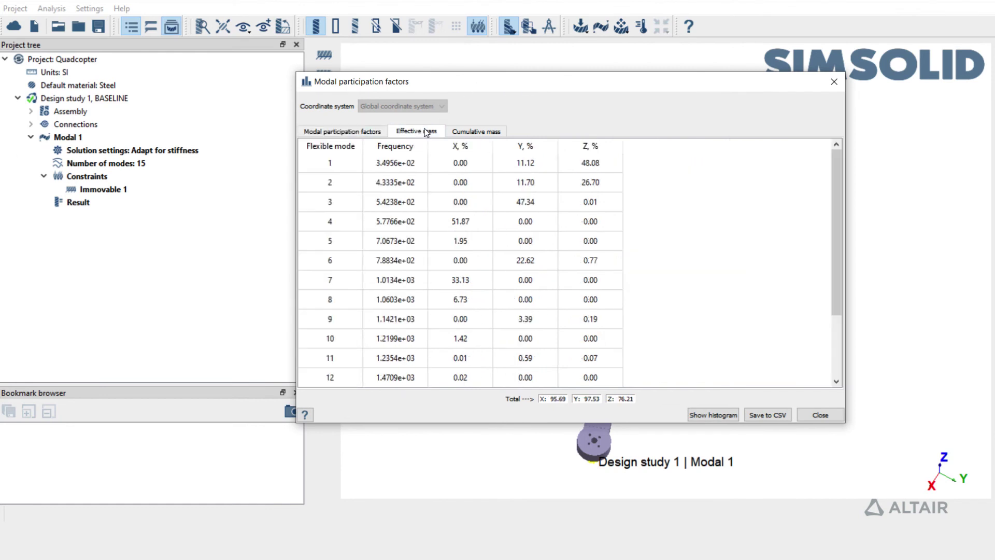
click(476, 131)
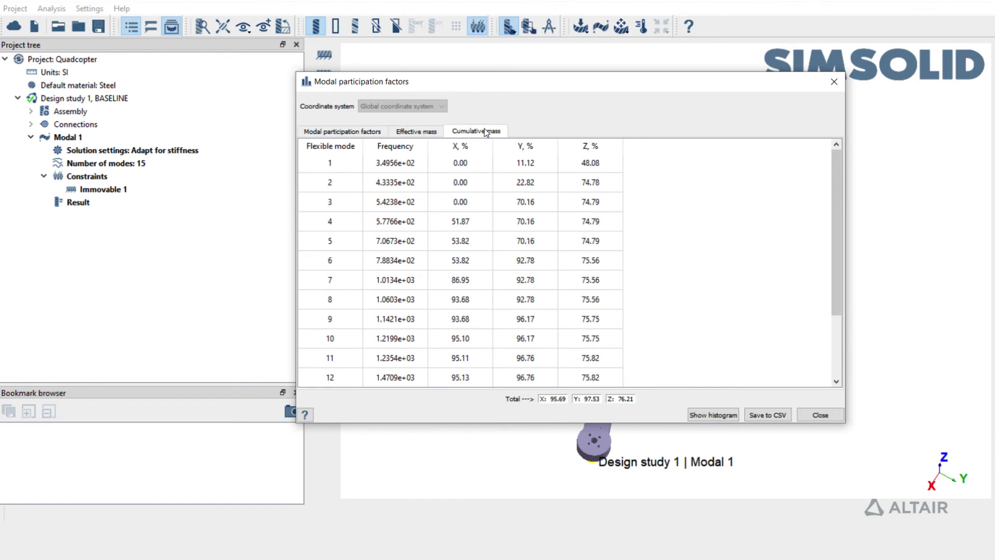
click(362, 132)
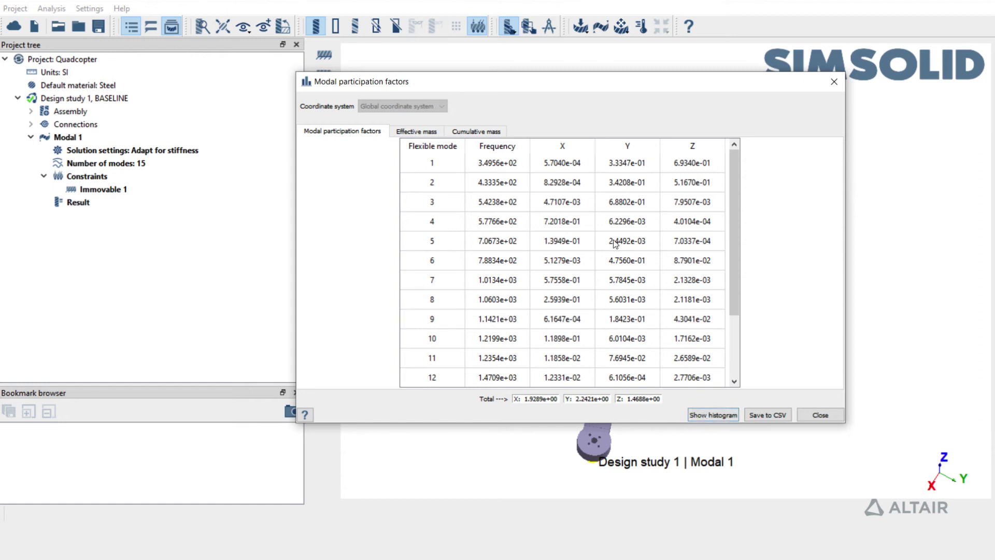
Sort participation factors by X, view the X histogram, then close both windows.
click(572, 146)
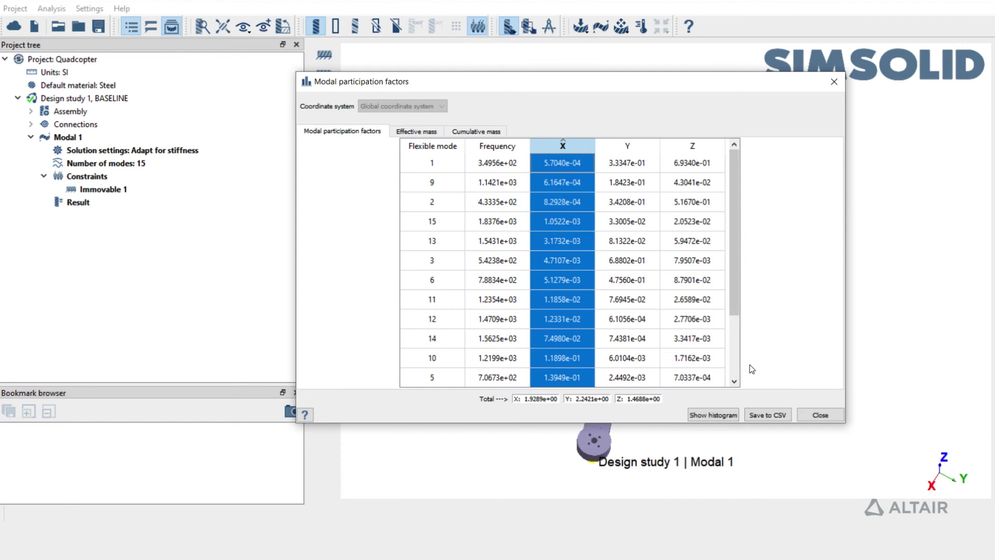
click(711, 415)
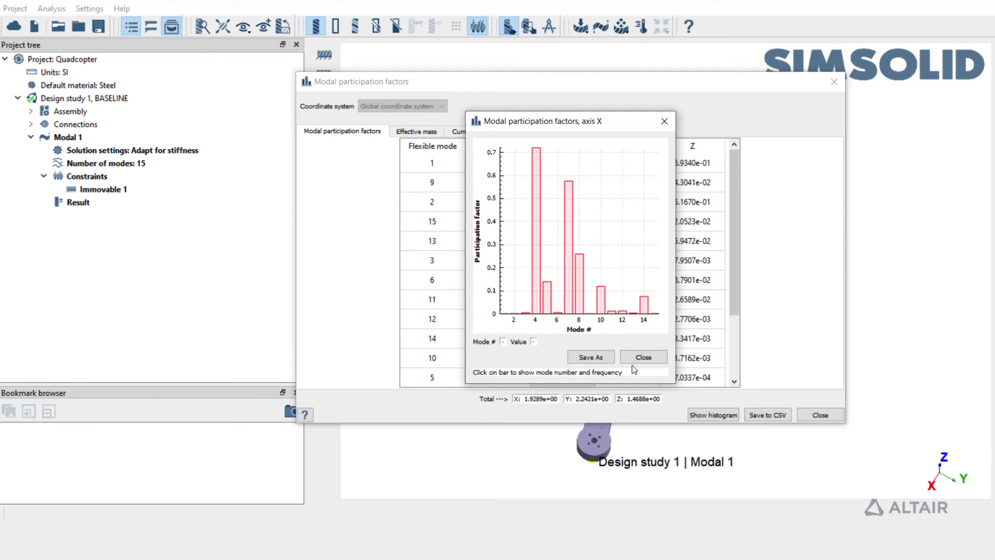
click(646, 358)
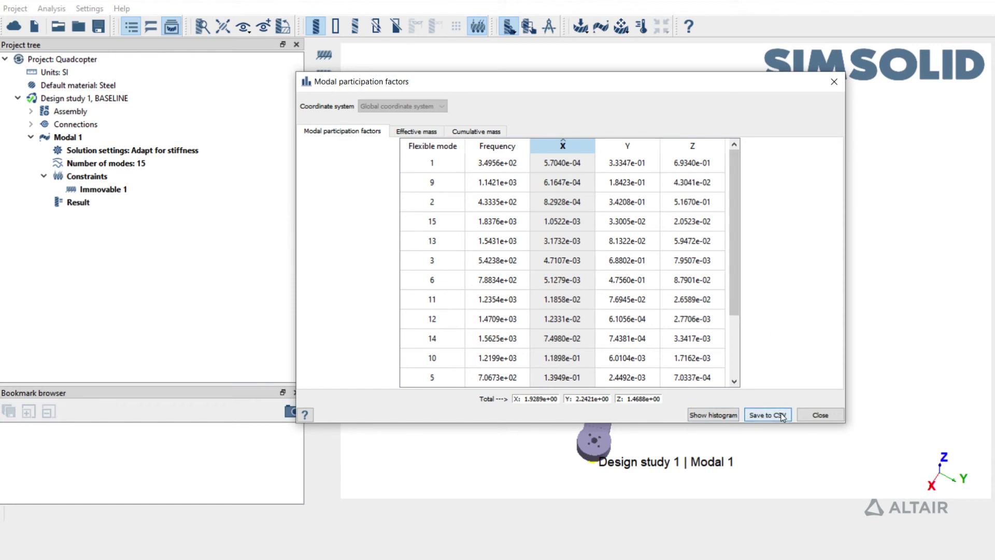
click(820, 415)
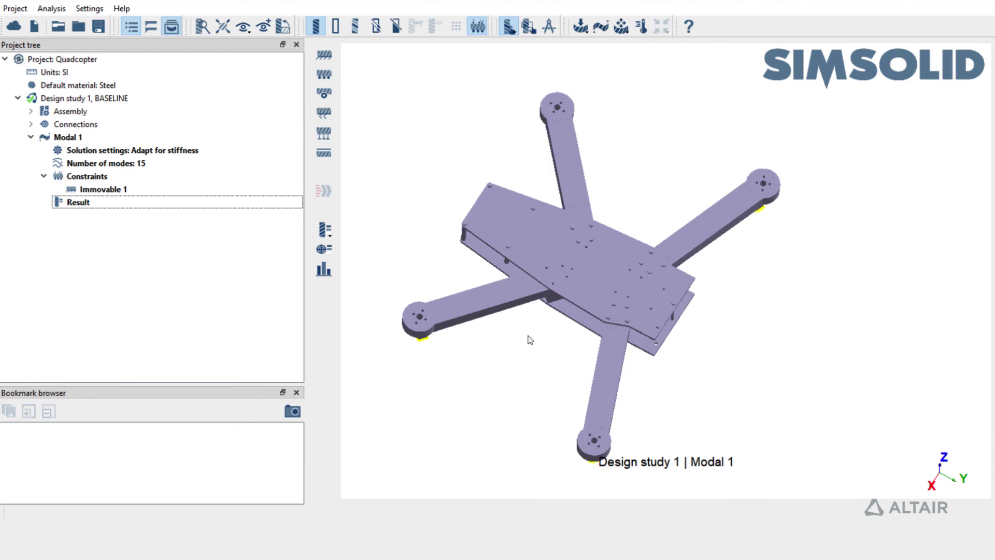
Import ModalDisplacements.csv as datum points with coordinates in metres, then reselect the modal Result.
click(190, 118)
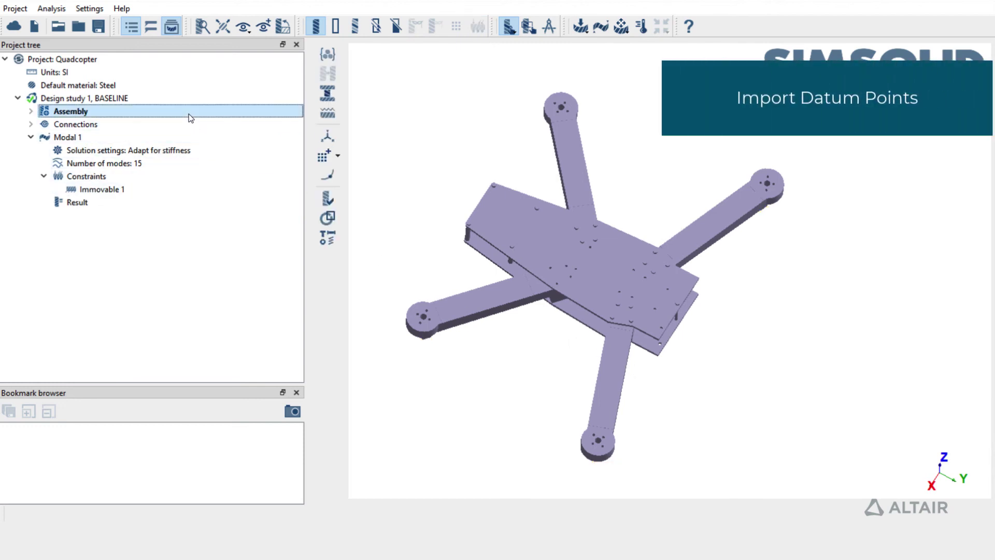
click(337, 155)
click(399, 171)
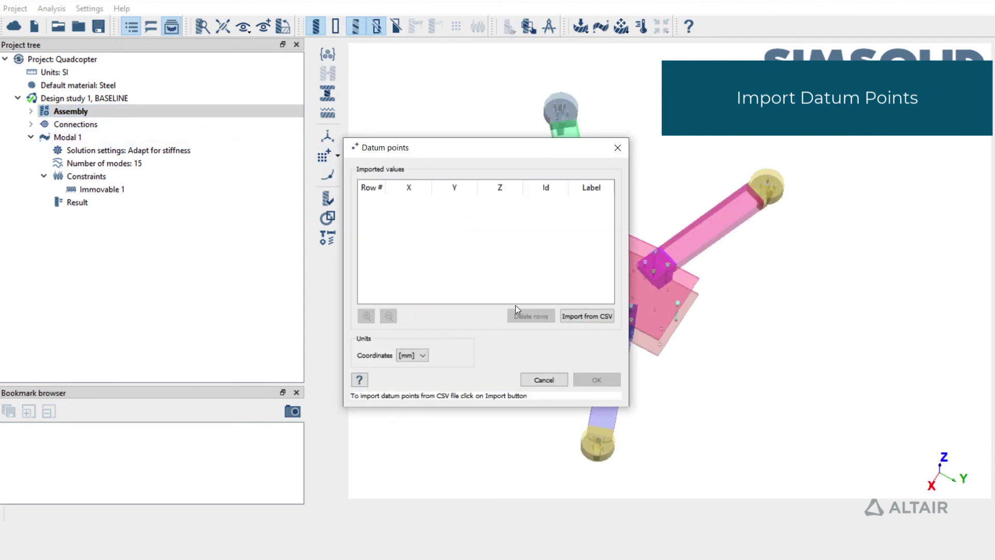
click(594, 316)
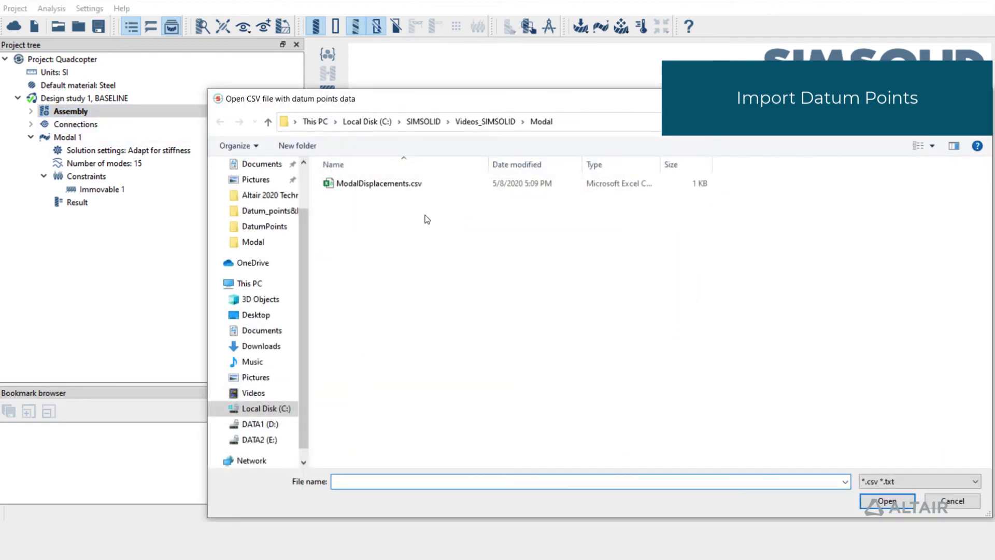
click(397, 186)
double_click(396, 184)
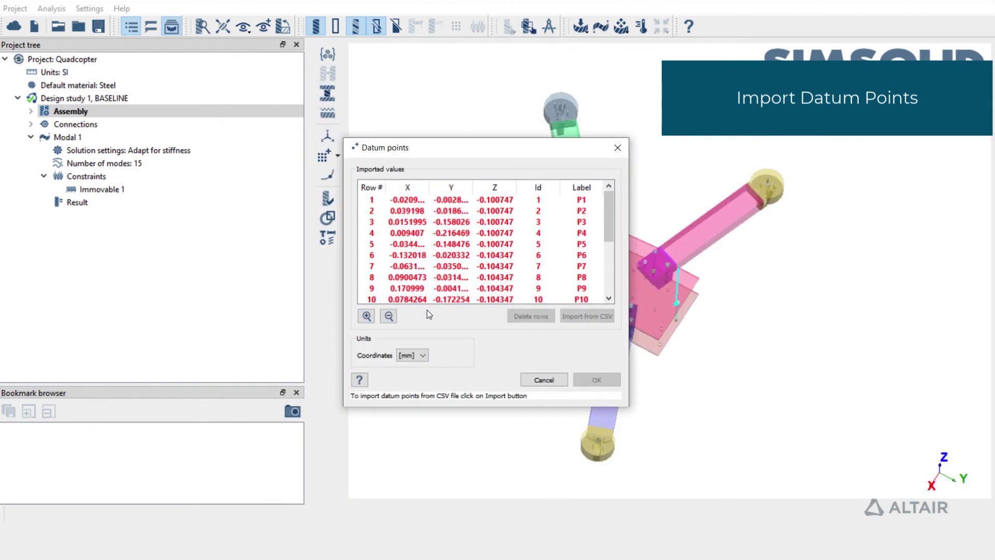
click(423, 356)
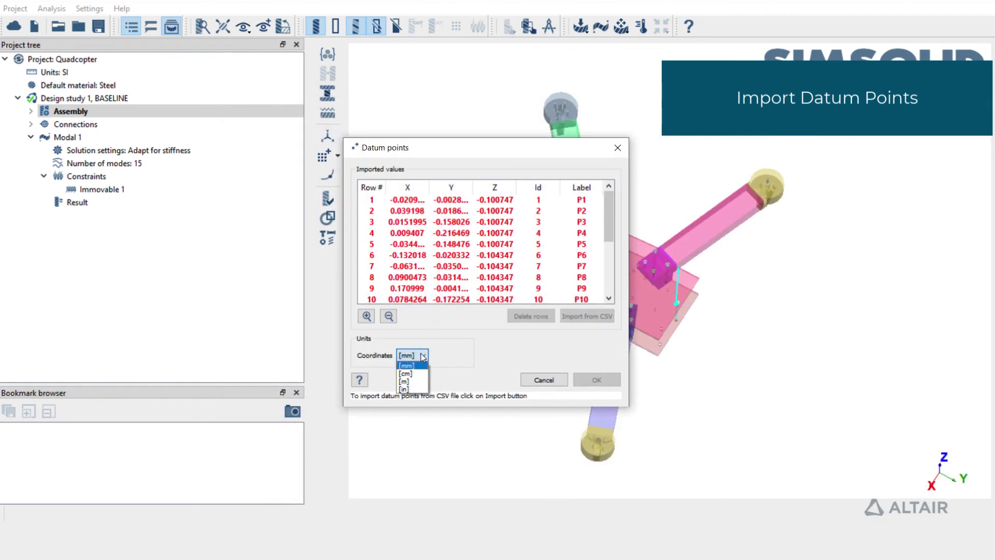
click(417, 382)
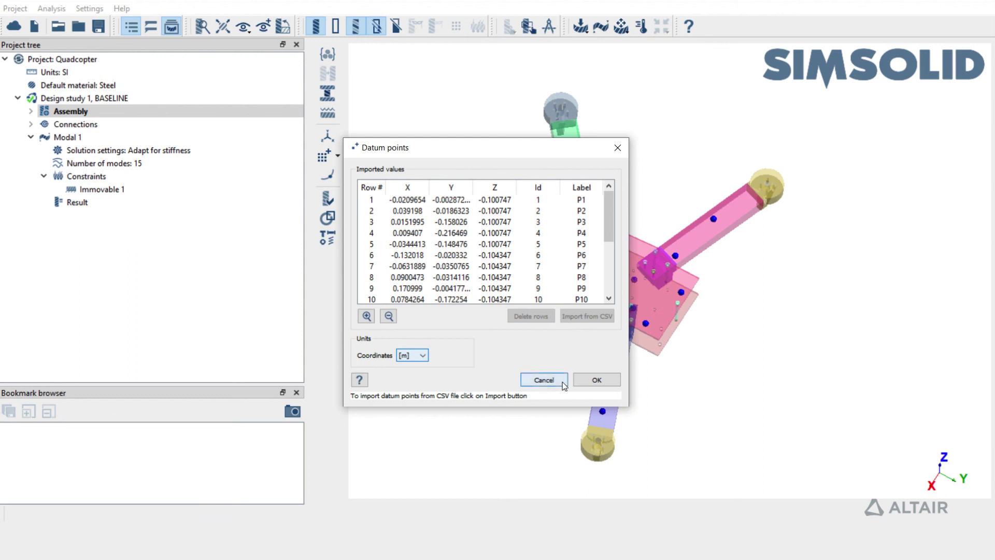
click(611, 382)
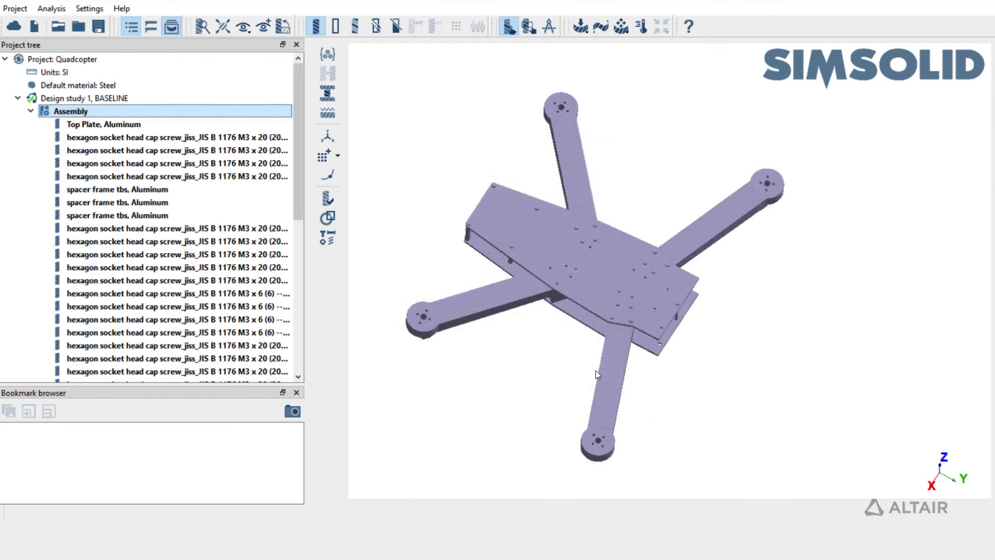
drag(300, 181, 319, 356)
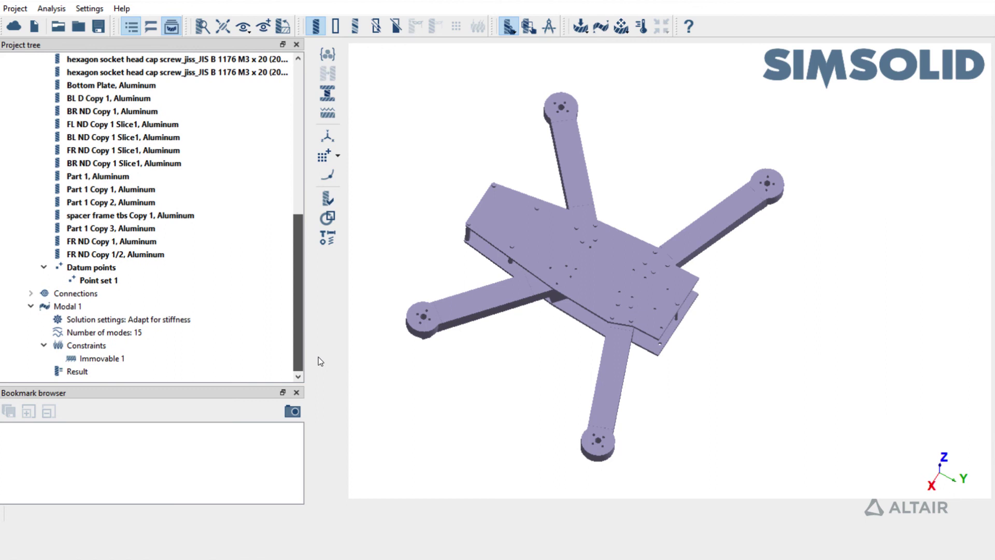
click(220, 375)
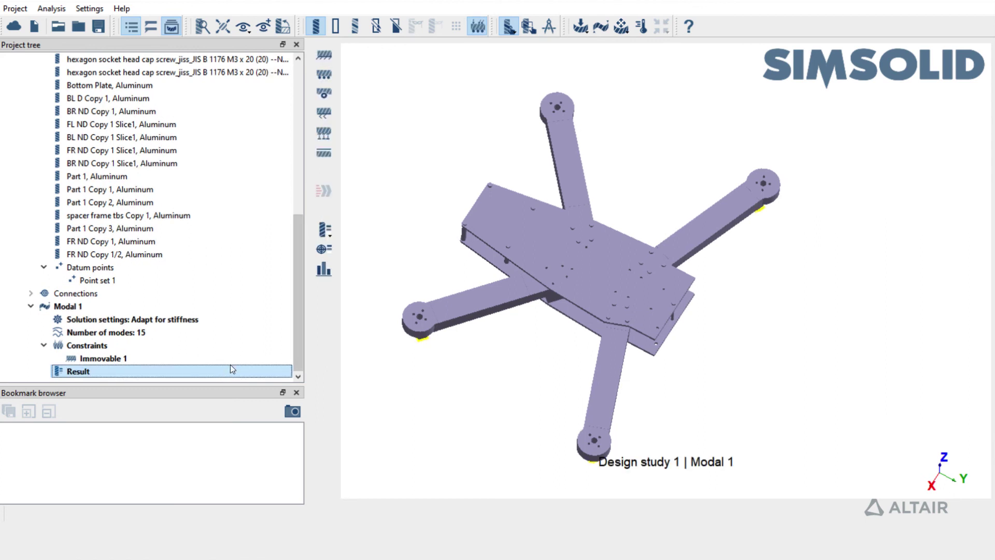
Show Pick info displacements at the Point set 1 datum points, moving the window off the model.
click(326, 251)
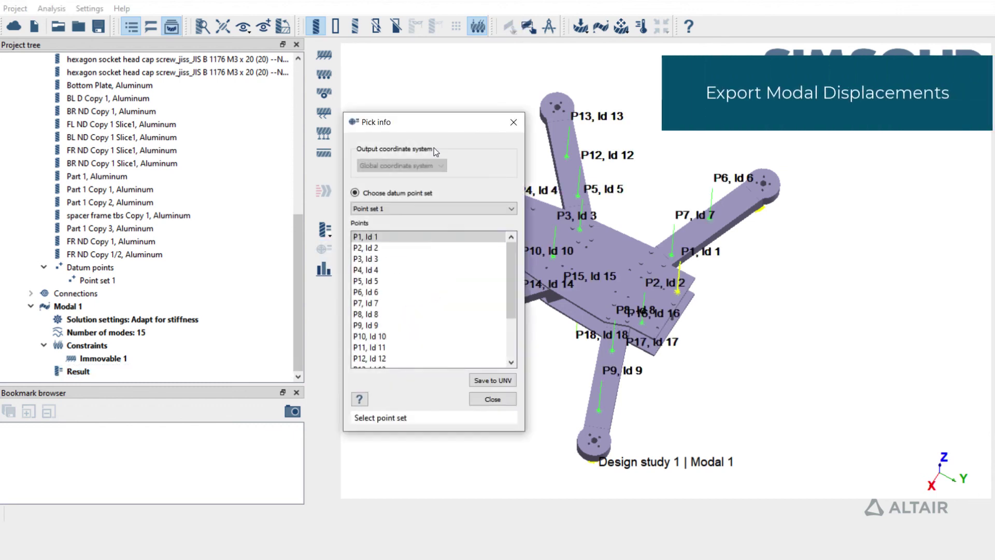
drag(439, 127, 306, 88)
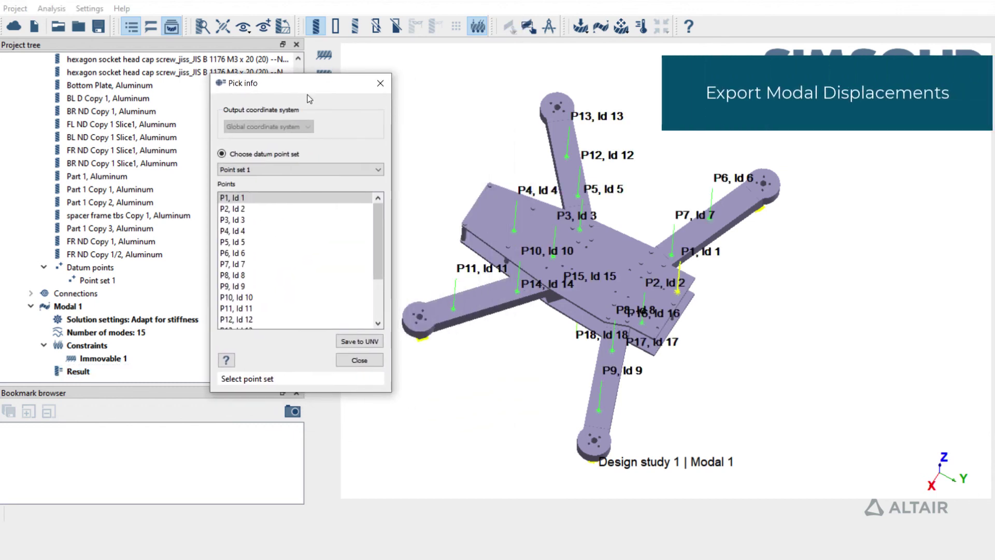